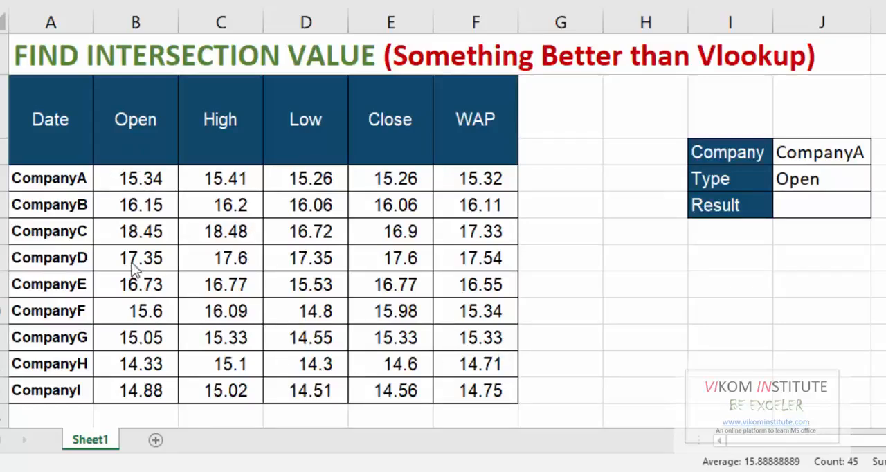
# Shade the CompanyD values and the Low column values light green, and fill the cell where they intersect yellow.
pyautogui.moveTo(130, 260); pyautogui.dragTo(439, 257)
pyautogui.click(267, 0)
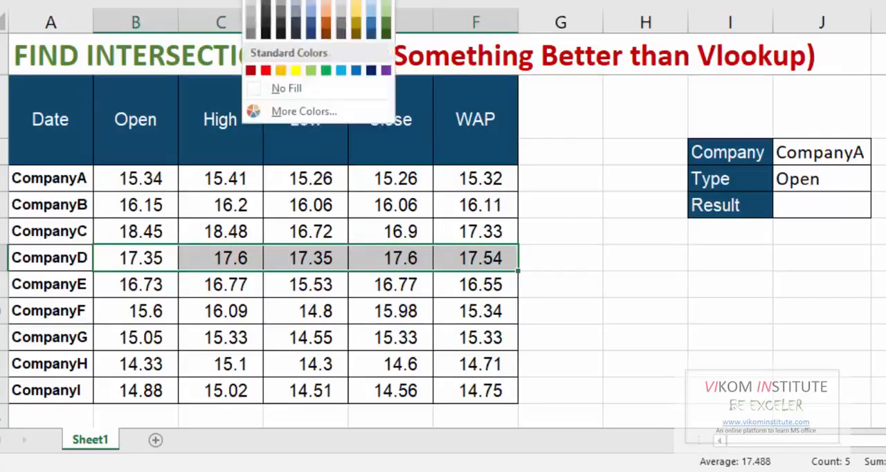
pyautogui.click(386, 4)
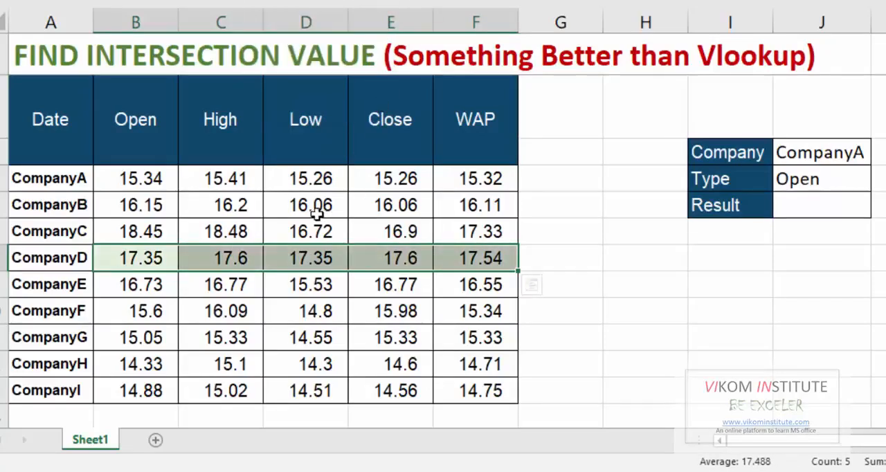
pyautogui.moveTo(320, 178); pyautogui.dragTo(326, 390)
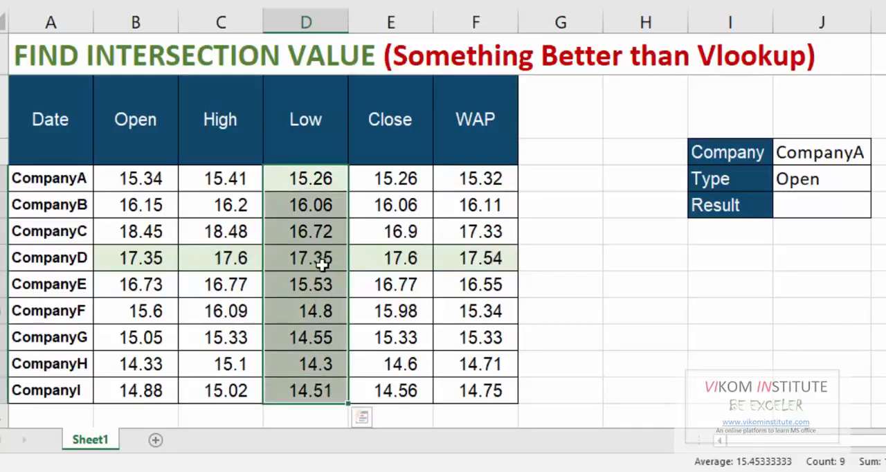
pyautogui.click(323, 264)
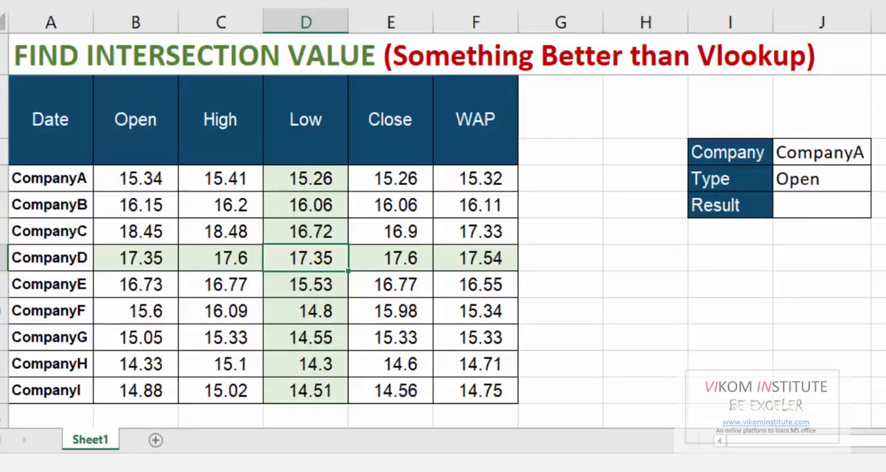
pyautogui.click(305, 69)
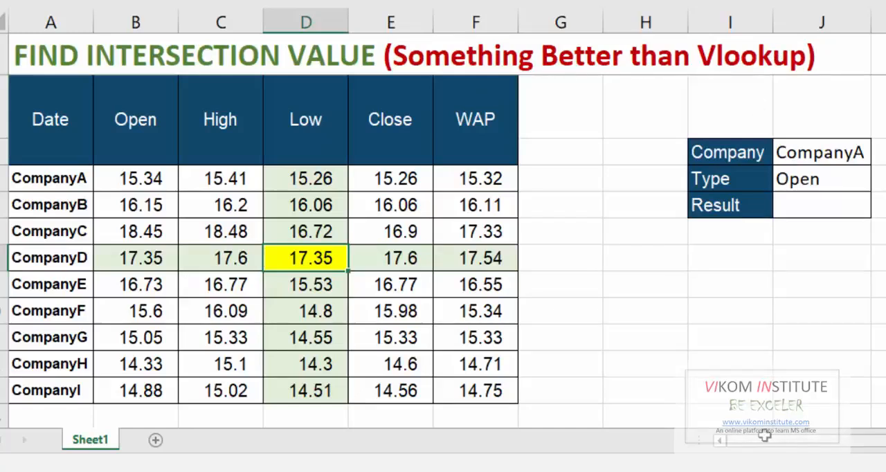
pyautogui.click(661, 283)
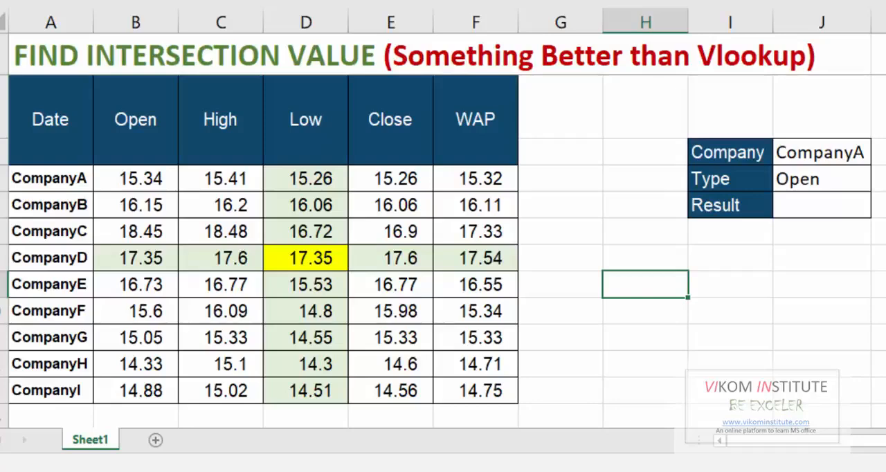
pyautogui.write('=u')
pyautogui.press('BackSpace')
pyautogui.write('indr')
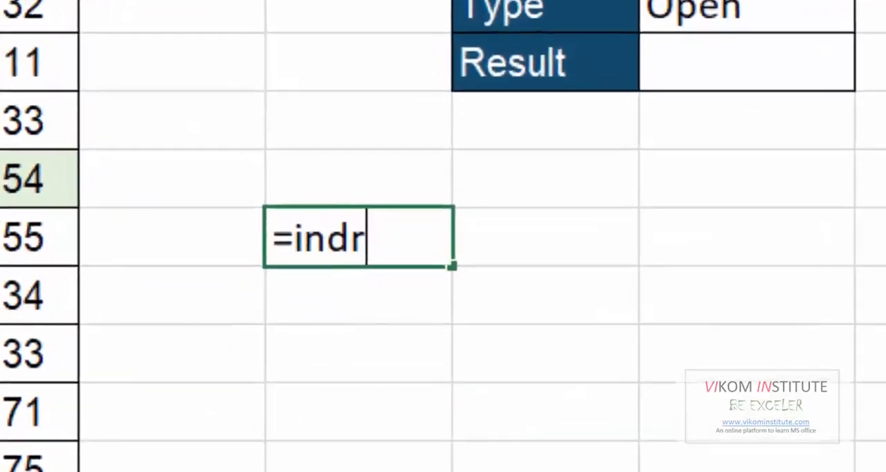
pyautogui.press('BackSpace')
pyautogui.write('i')
pyautogui.press('Tab')
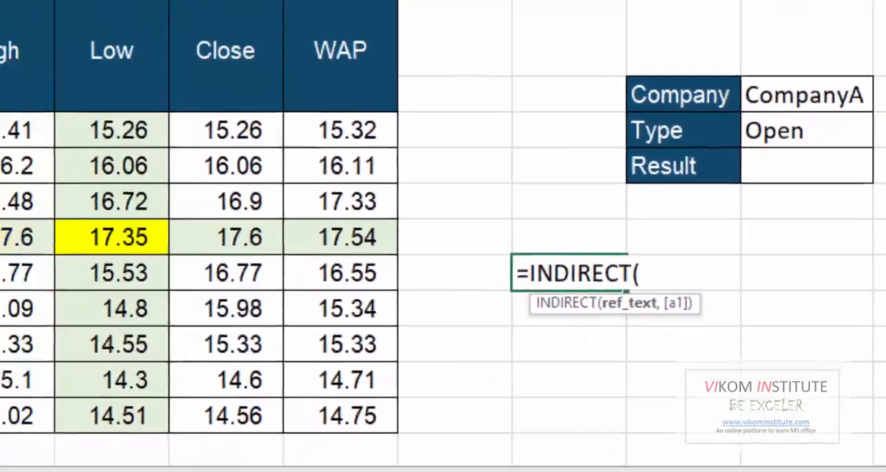
pyautogui.press('Escape')
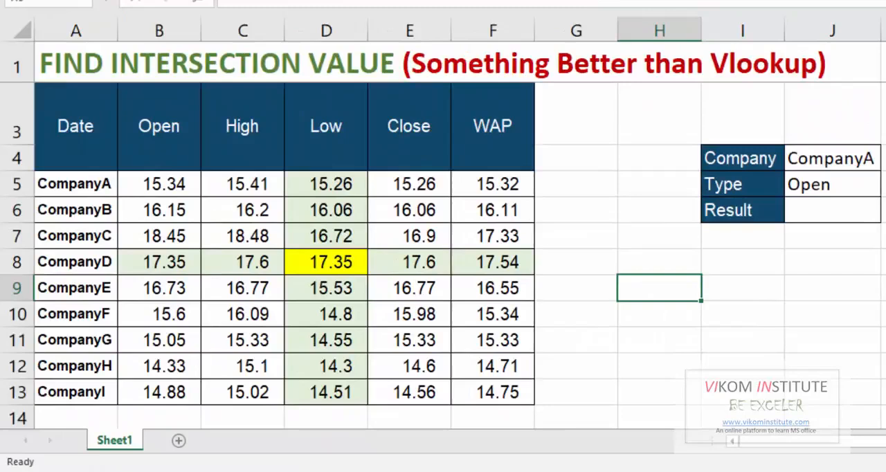
# Enter the text A6 in cell H9 and check the worksheet cell it refers to.
pyautogui.write('A6')
pyautogui.press('Return')
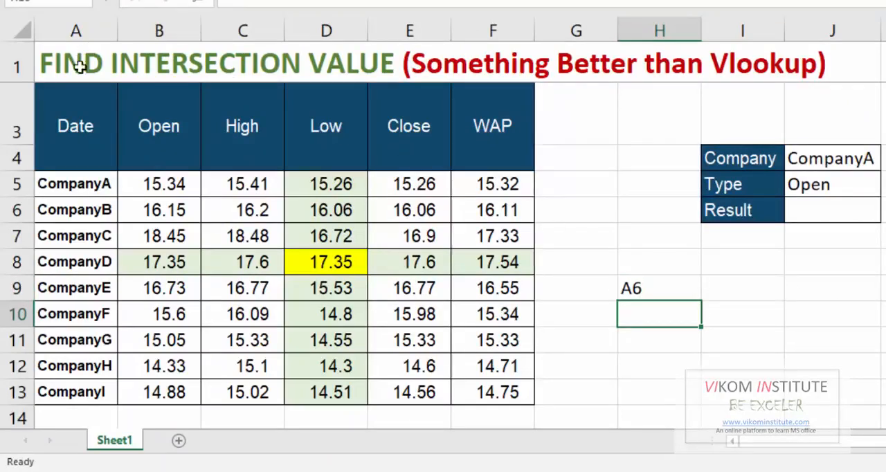
pyautogui.click(74, 209)
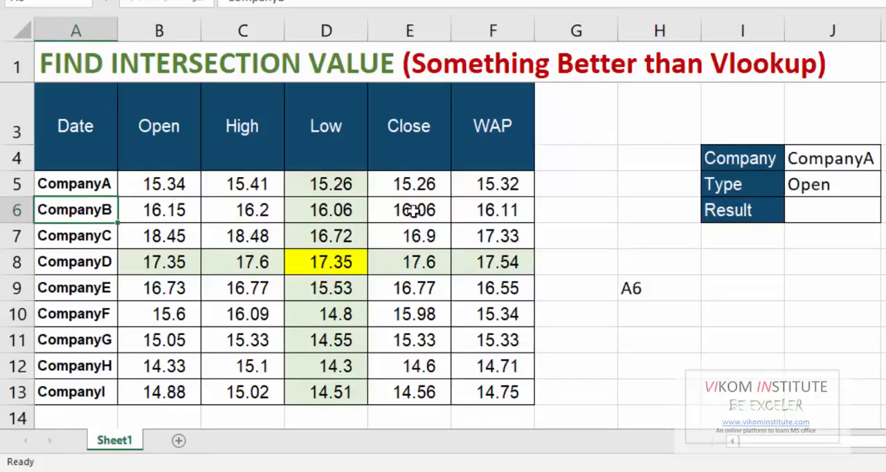
# Enter the formula =INDIRECT(H9) in cell I9 to retrieve the content of the cell named in H9.
pyautogui.click(761, 298)
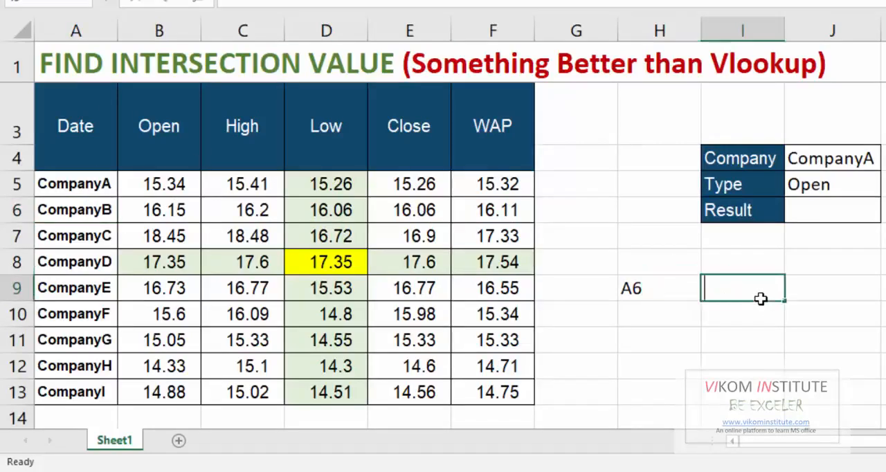
pyautogui.write('=inre')
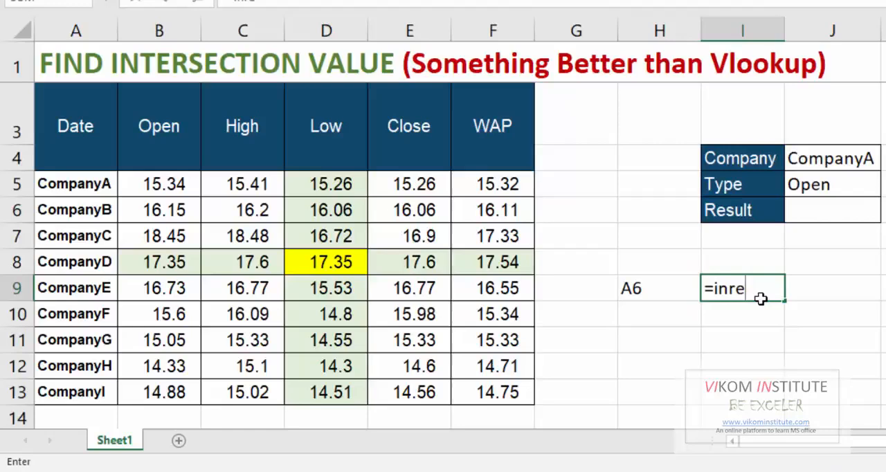
pyautogui.press('BackSpace')
pyautogui.press('BackSpace')
pyautogui.write('di')
pyautogui.press('Tab')
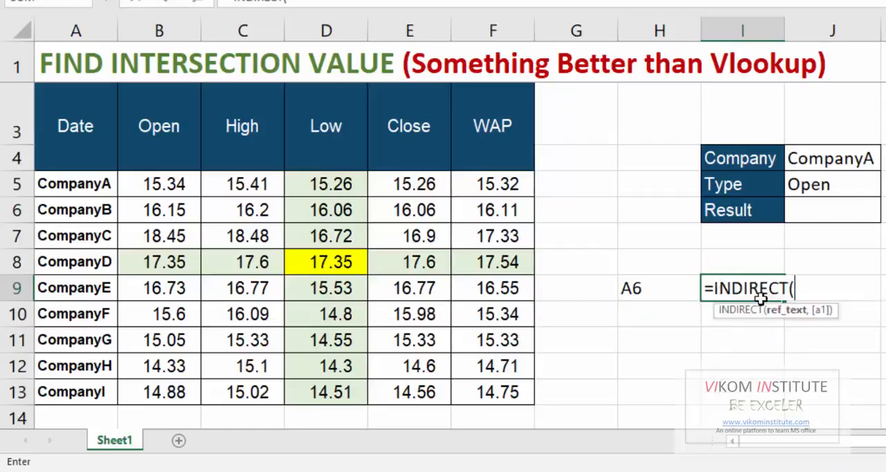
pyautogui.click(671, 292)
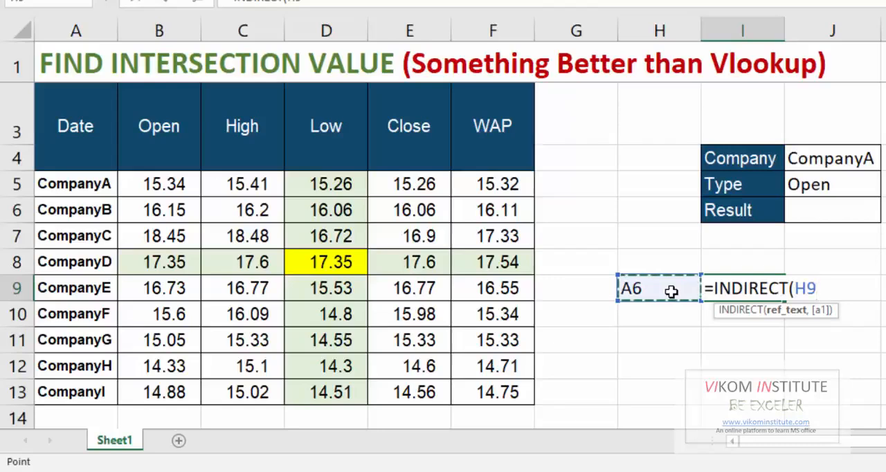
pyautogui.write(')')
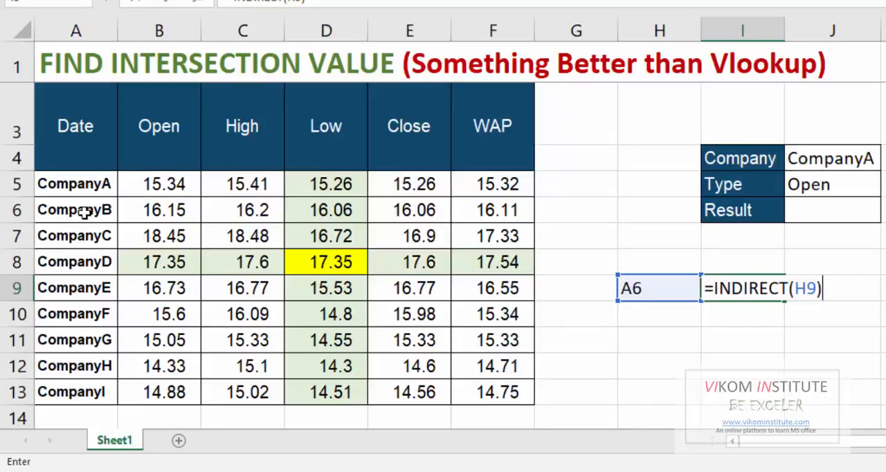
pyautogui.press('Return')
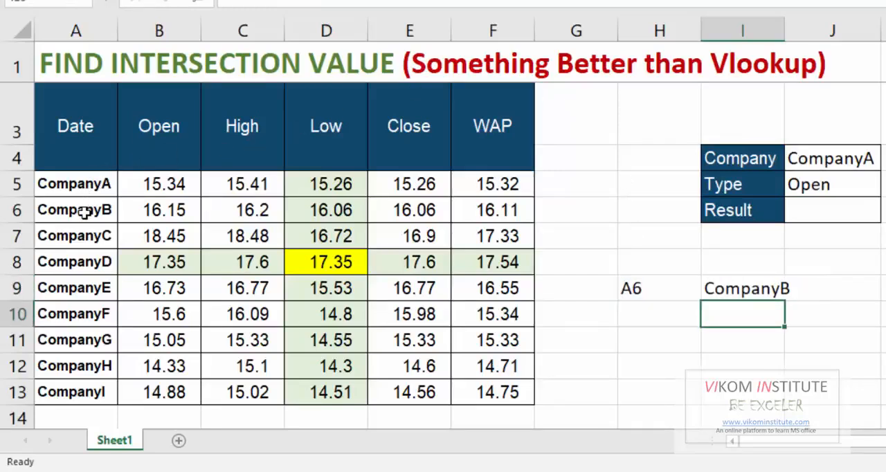
# Clear the example reference and the INDIRECT formula from cells H9:I9.
pyautogui.press('Up')
pyautogui.press('Left')
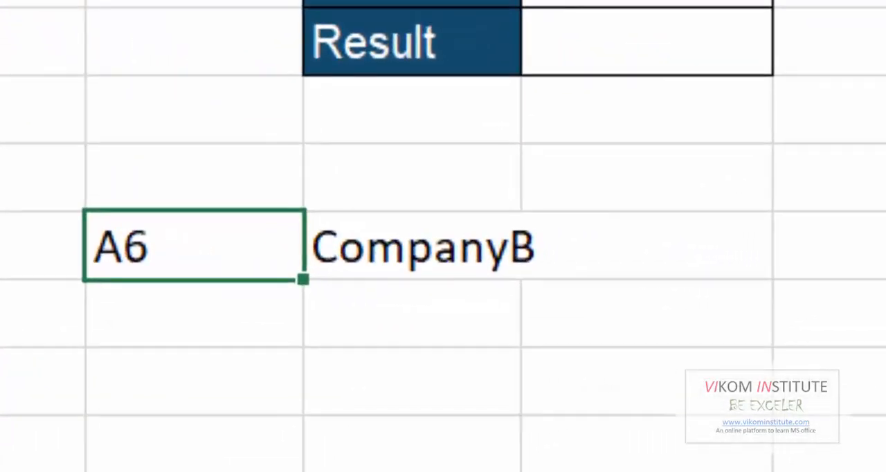
pyautogui.hotkey('shift', 'Right')
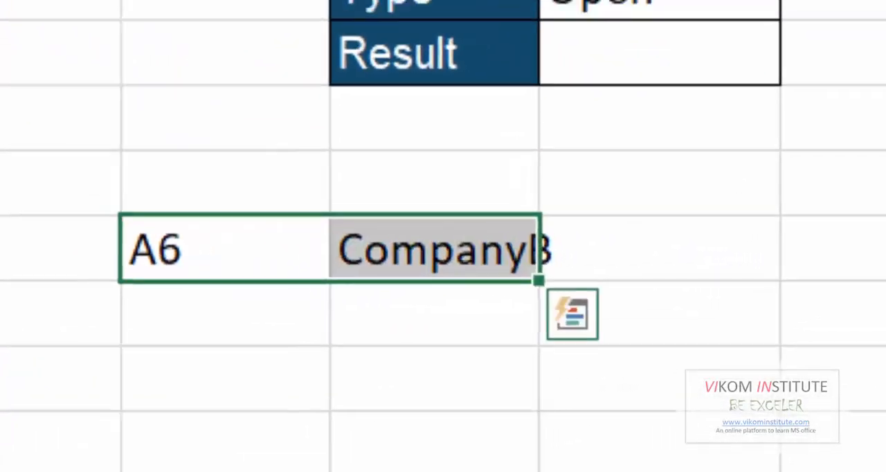
pyautogui.press('Delete')
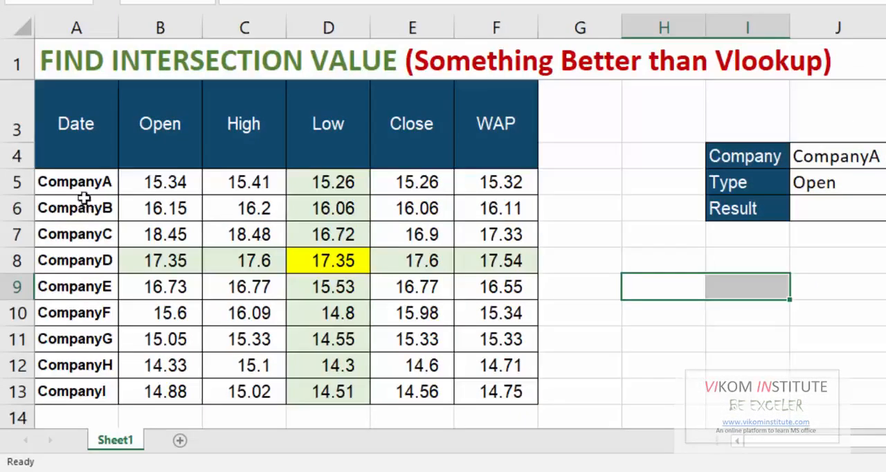
# Examine the price table's header row, its company names and the values under the Open, High and Low headings.
pyautogui.click(87, 122)
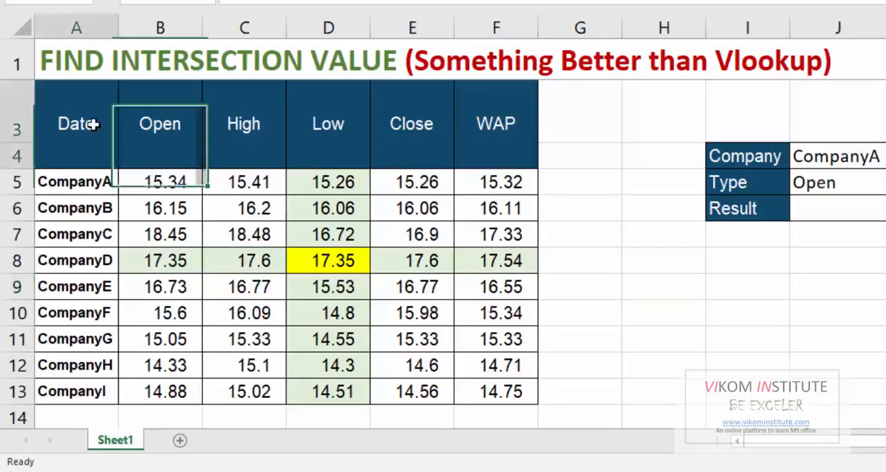
pyautogui.click(141, 184)
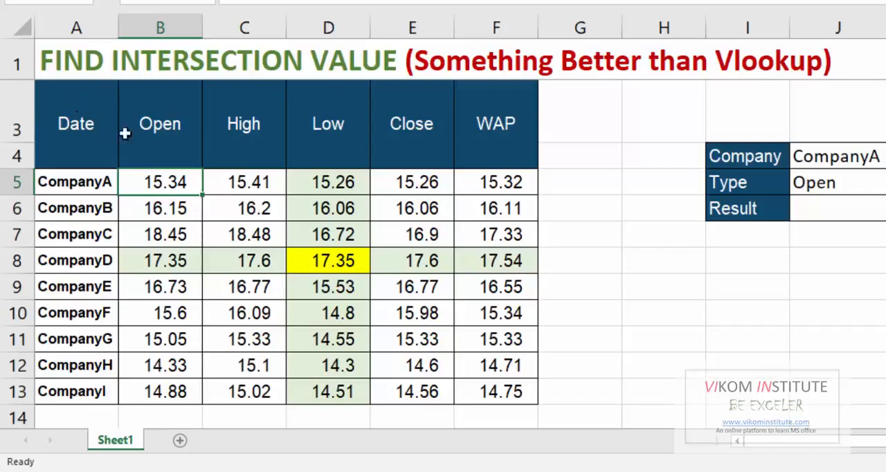
pyautogui.moveTo(154, 135); pyautogui.dragTo(169, 395)
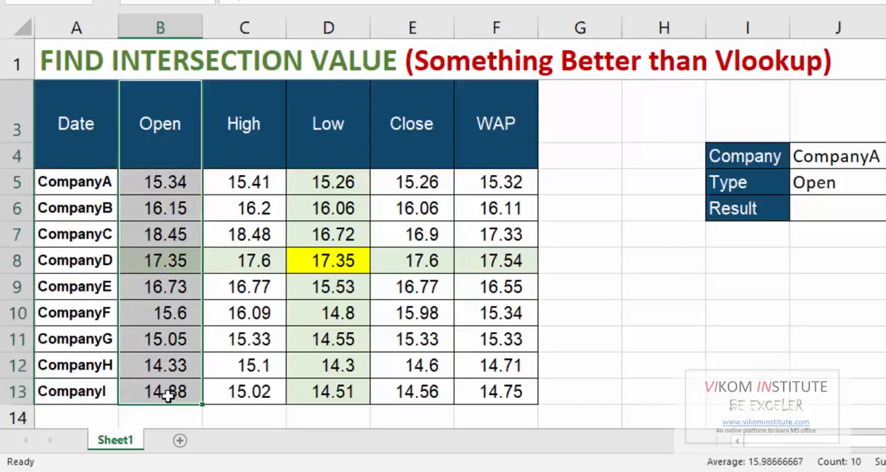
pyautogui.moveTo(239, 139); pyautogui.dragTo(263, 396)
pyautogui.moveTo(340, 154); pyautogui.dragTo(346, 389)
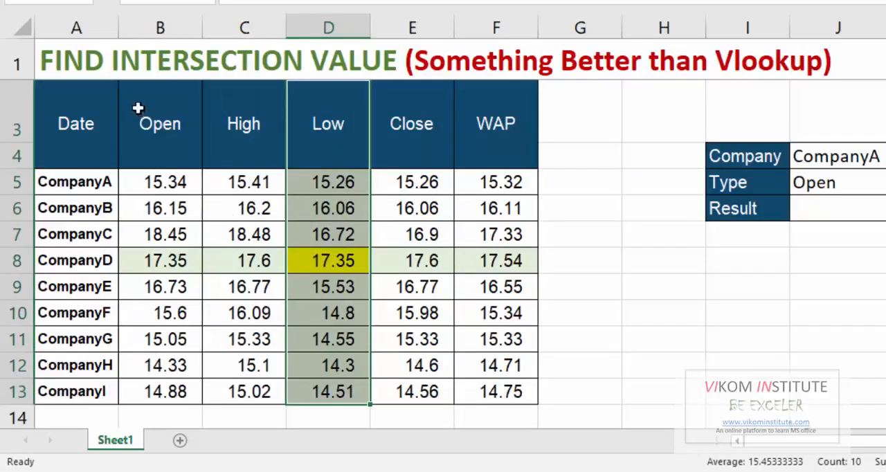
pyautogui.moveTo(138, 108); pyautogui.dragTo(485, 154)
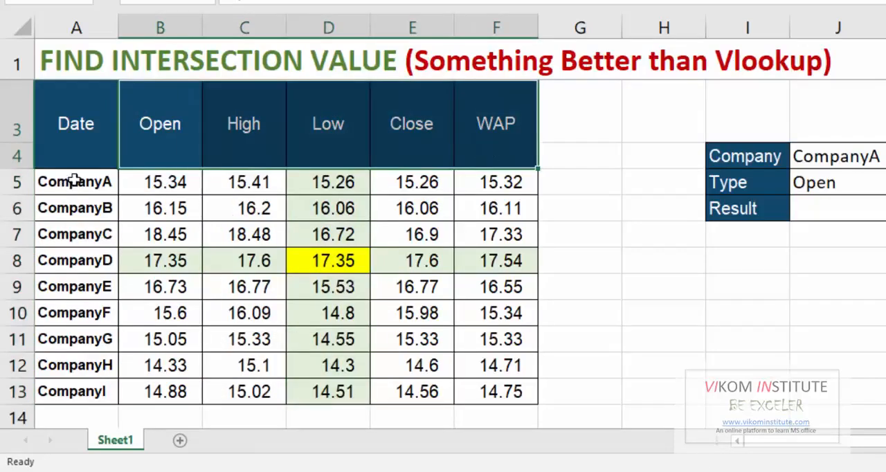
pyautogui.moveTo(74, 180); pyautogui.dragTo(76, 390)
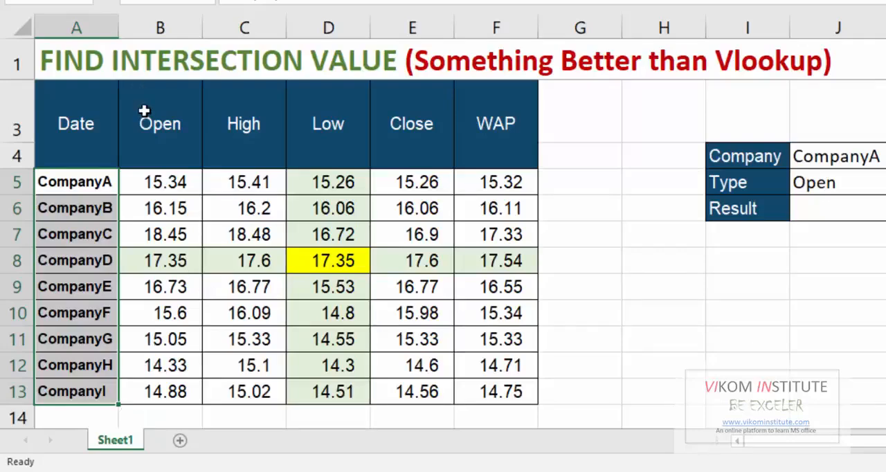
# Create named ranges for the Open to WAP columns in B3:F13, using the top row as names.
pyautogui.moveTo(145, 110); pyautogui.dragTo(501, 291)
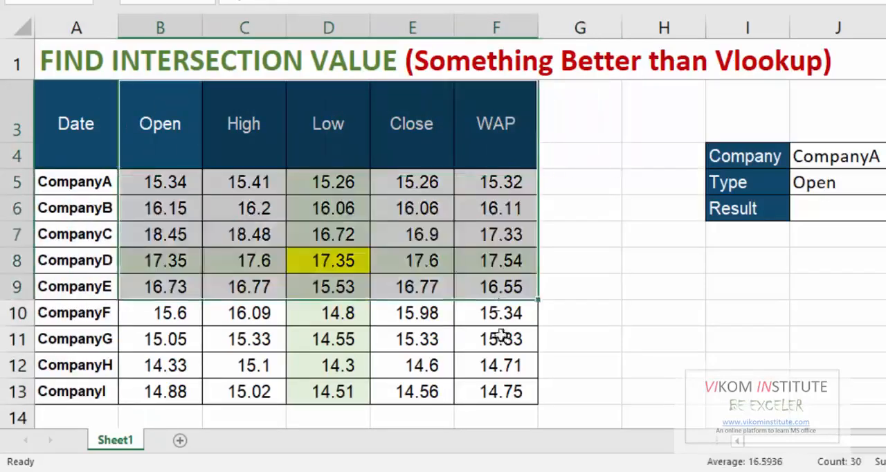
pyautogui.moveTo(501, 335)
pyautogui.mouseDown()
pyautogui.moveTo(508, 400)
pyautogui.moveTo(508, 341)
pyautogui.mouseUp()
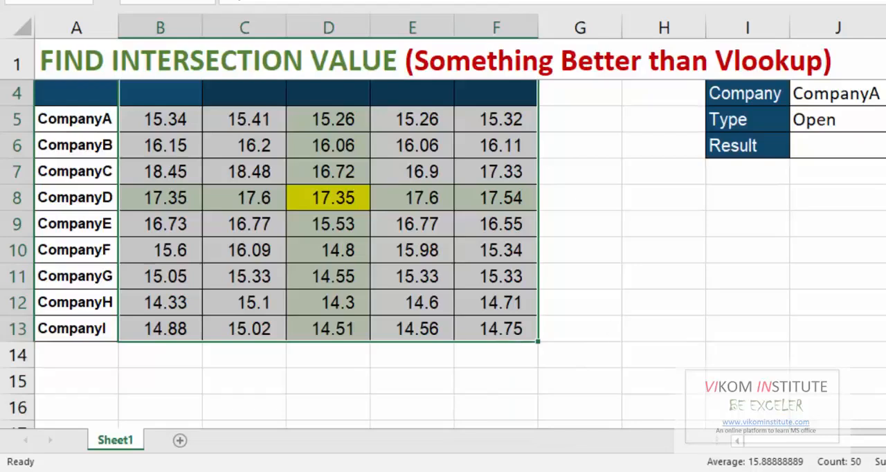
pyautogui.scroll(1, 278, 256)
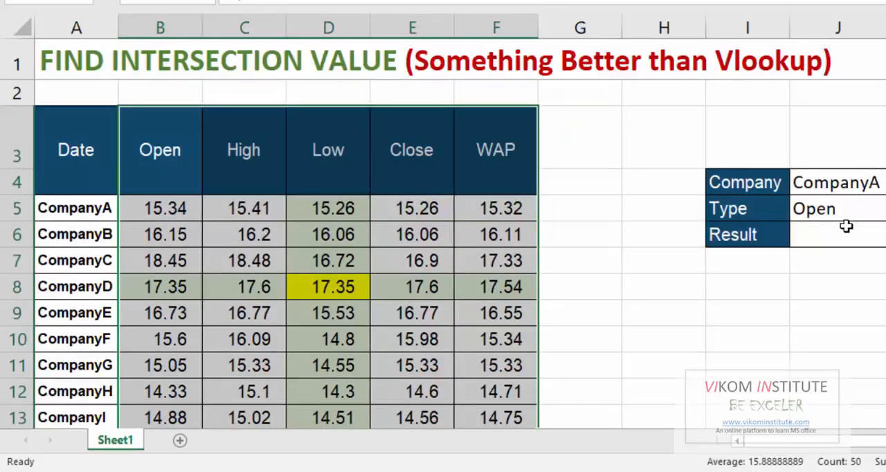
pyautogui.hotkey('ctrl', 'shift', 'F3')
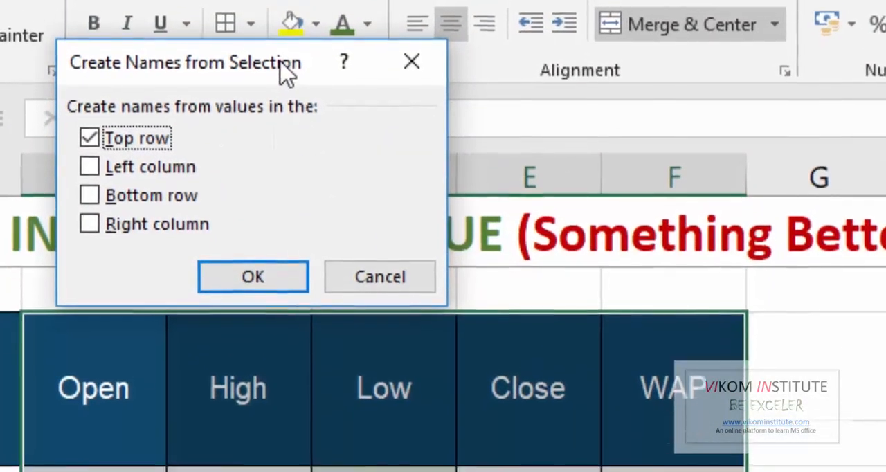
pyautogui.moveTo(287, 118); pyautogui.dragTo(326, 301)
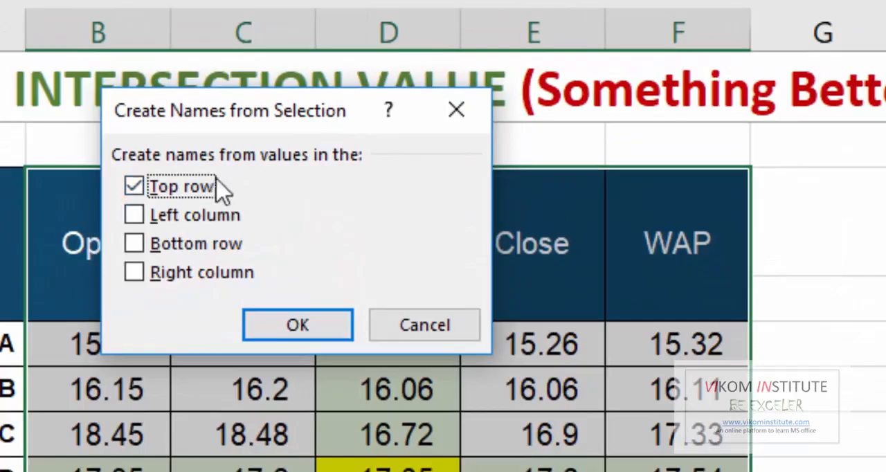
pyautogui.click(293, 331)
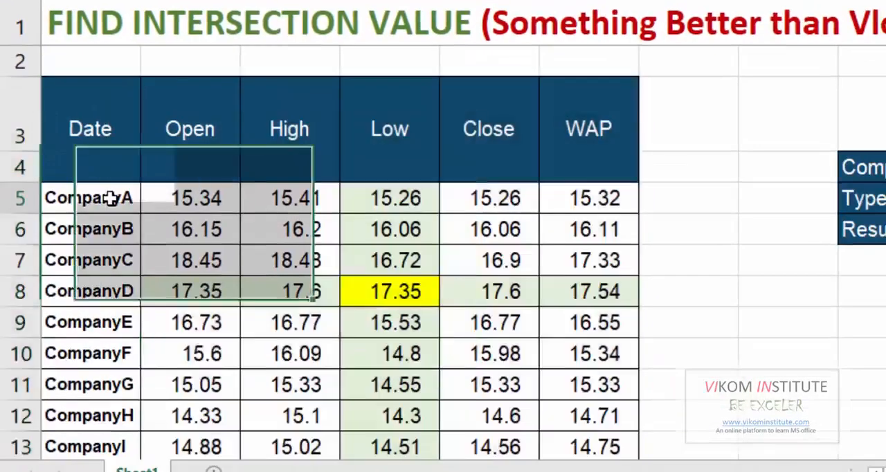
# Create named ranges for the company rows in A5:F13, using the left column as names.
pyautogui.moveTo(115, 199); pyautogui.dragTo(570, 279)
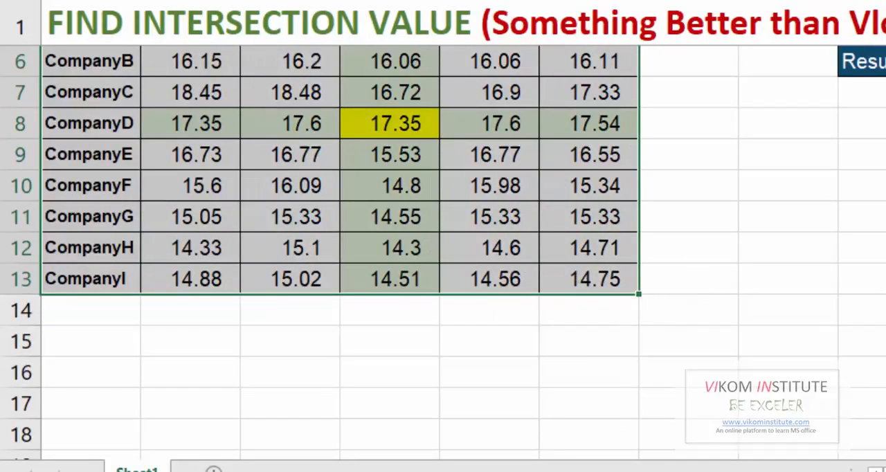
pyautogui.scroll(2, 443, 253)
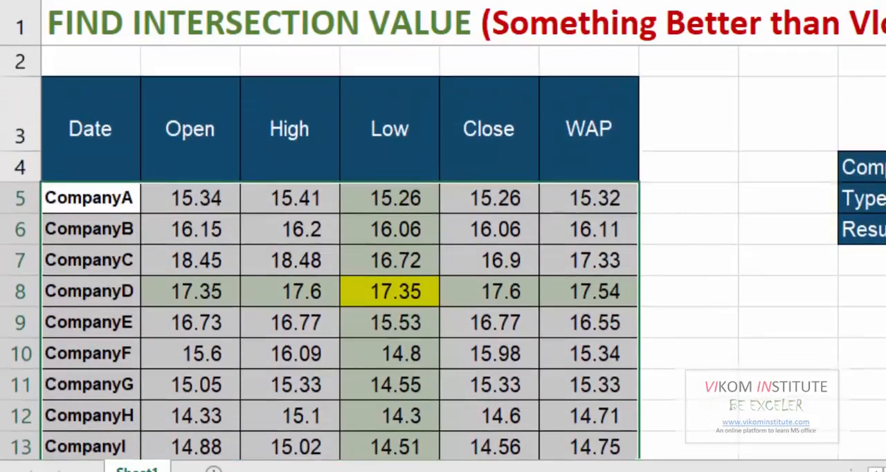
pyautogui.hotkey('ctrl', 'shift', 'F3')
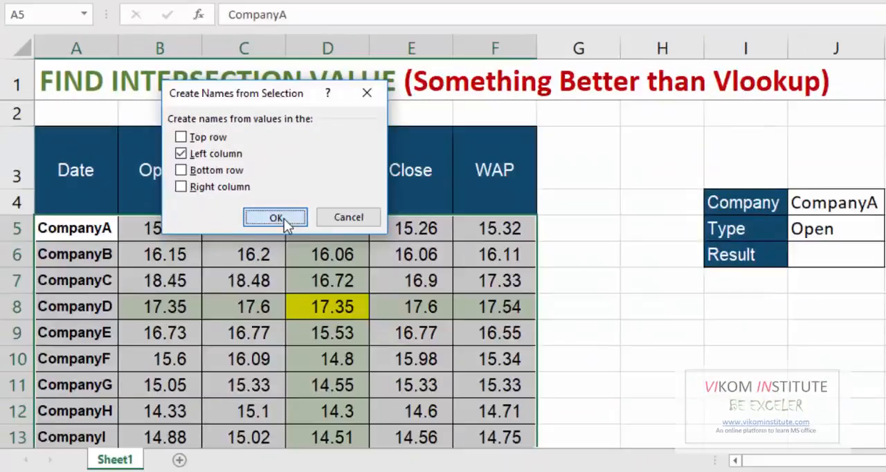
pyautogui.click(400, 331)
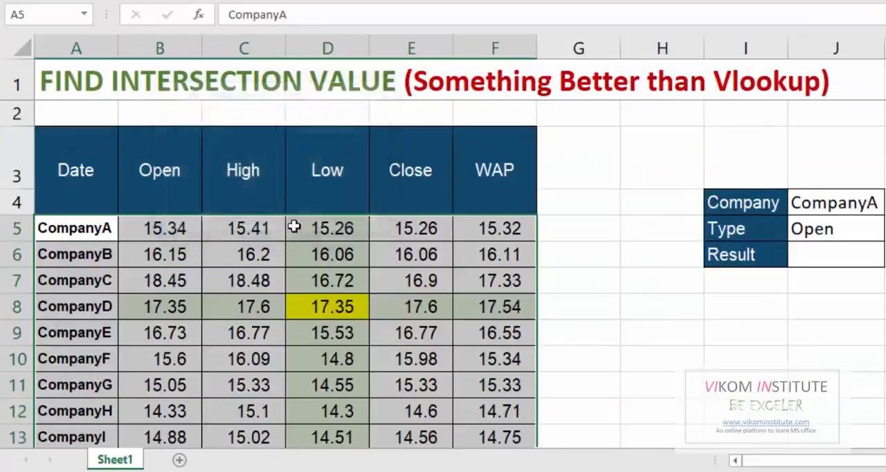
# Examine the column headings from Open to WAP and the company names in column A.
pyautogui.click(638, 343)
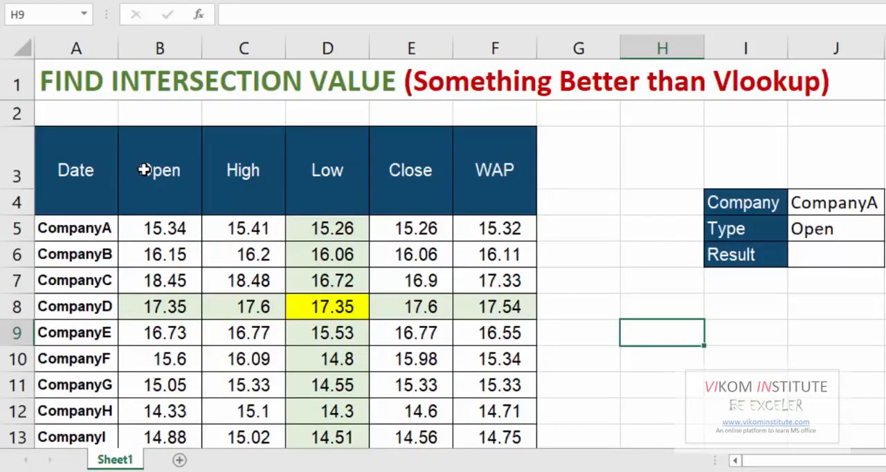
pyautogui.click(173, 175)
pyautogui.click(270, 190)
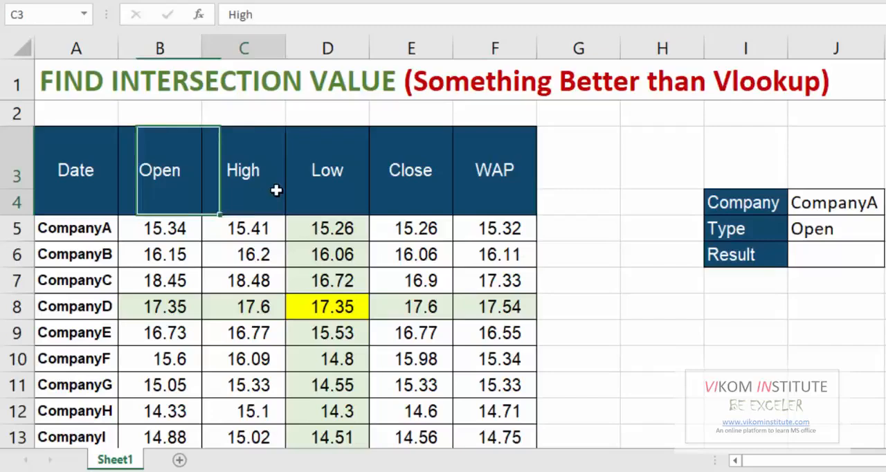
pyautogui.click(346, 197)
pyautogui.click(425, 193)
pyautogui.click(492, 192)
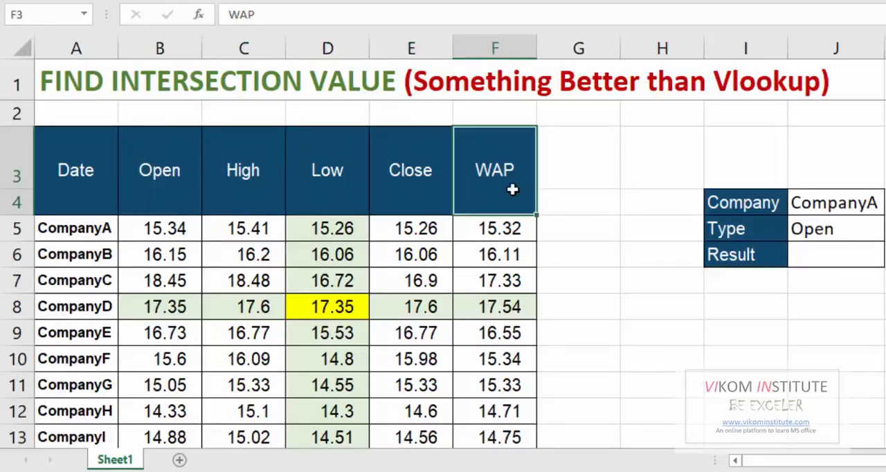
pyautogui.click(47, 217)
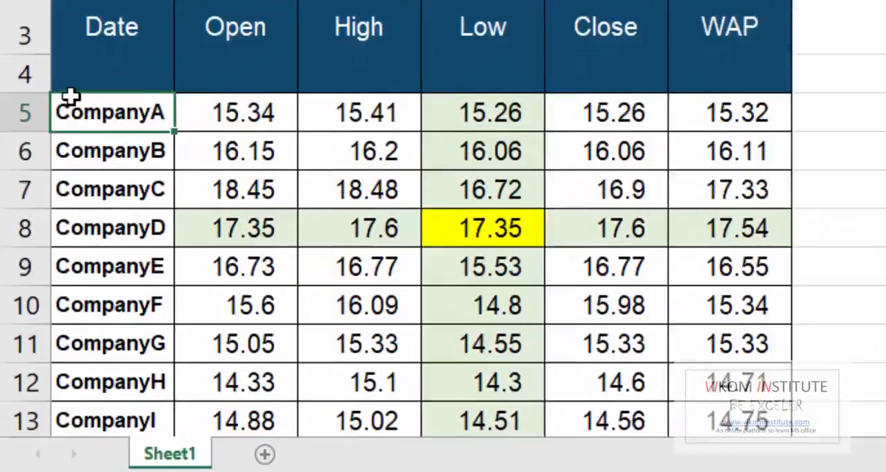
pyautogui.press('Down')
pyautogui.press('Down')
pyautogui.press('Down')
pyautogui.press('Down')
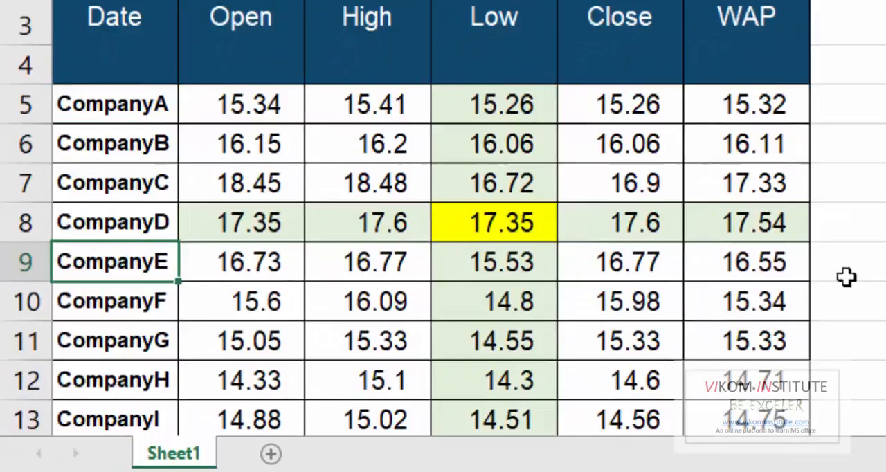
pyautogui.press('Down')
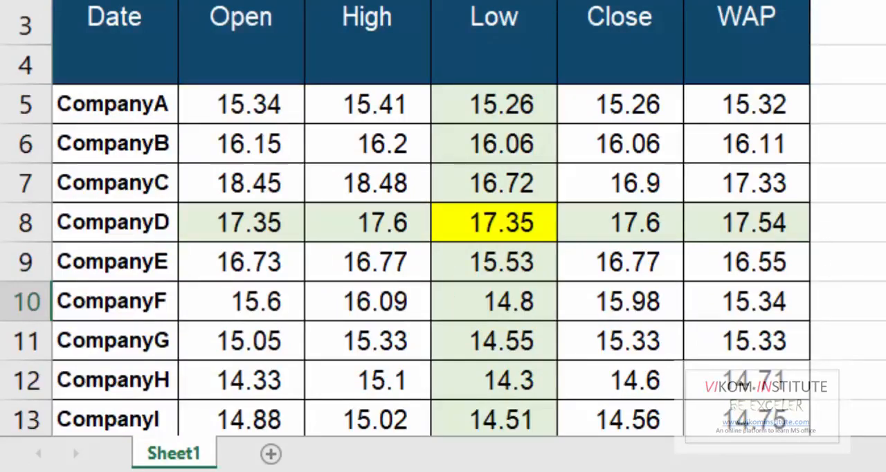
# Enter the example name Company_A in cell H10 and clear it again.
pyautogui.write('Company ')
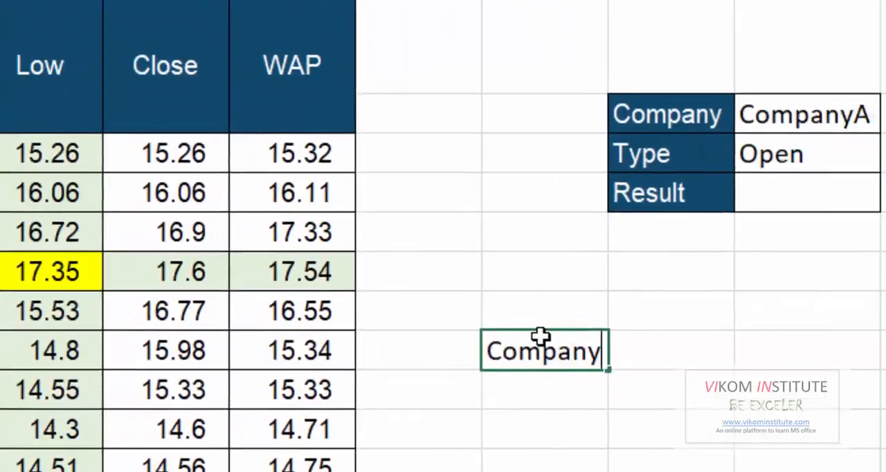
pyautogui.write('_A')
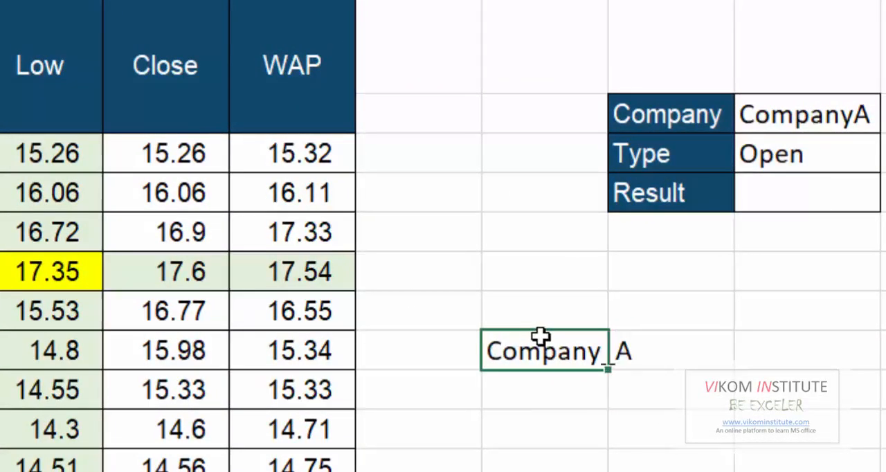
pyautogui.press('Return')
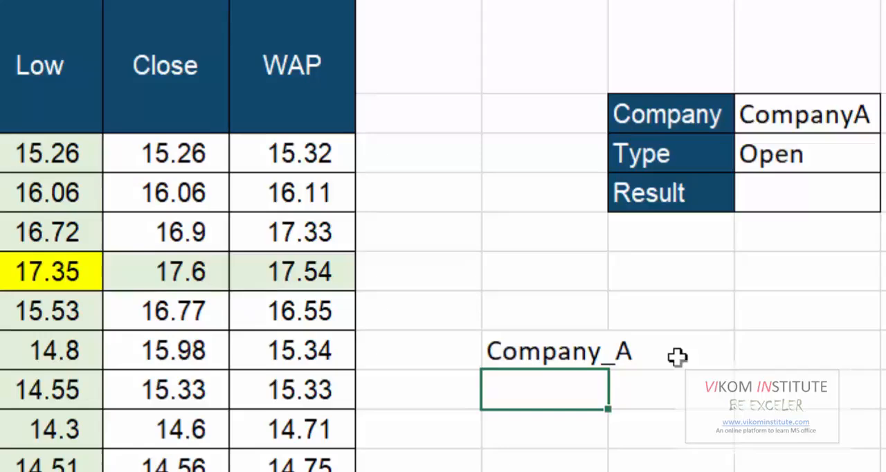
pyautogui.press('Up')
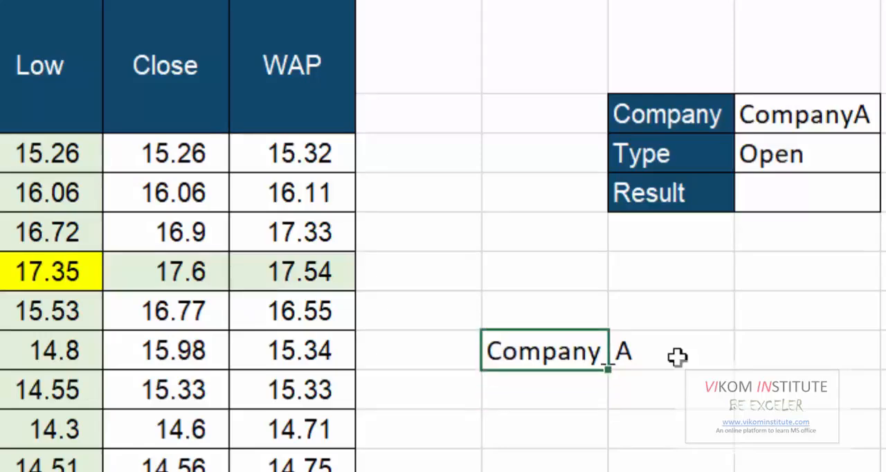
pyautogui.press('Delete')
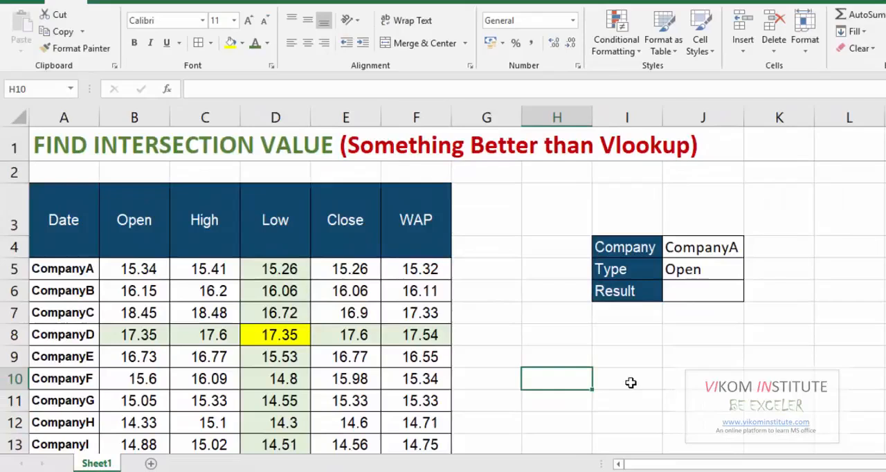
# Review the company names in column A from CompanyE up to CompanyA.
pyautogui.press('Up')
pyautogui.press('Left')
pyautogui.press('Left')
pyautogui.press('Left')
pyautogui.press('Left')
pyautogui.press('Left')
pyautogui.press('Left')
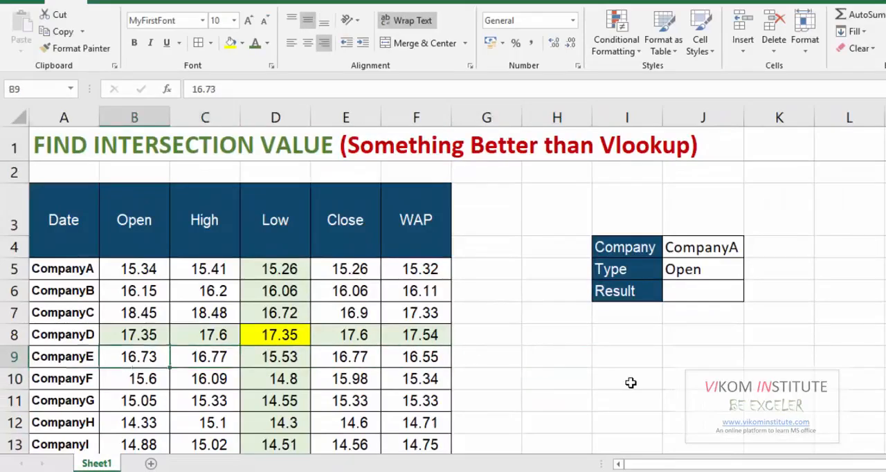
pyautogui.press('Left')
pyautogui.press('Up')
pyautogui.press('Up')
pyautogui.press('Up')
pyautogui.press('Up')
pyautogui.press('Down')
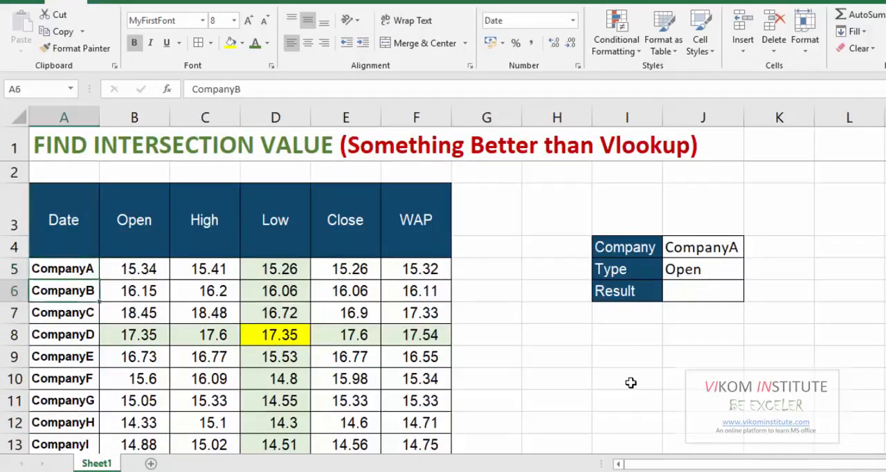
pyautogui.press('Up')
pyautogui.press('Up')
# Enter the formula =INDIRECT(J4) in the Result cell J6 to reference the chosen company's named range.
pyautogui.press('Right')
pyautogui.press('Right')
pyautogui.press('Right')
pyautogui.press('Right')
pyautogui.press('Right')
pyautogui.press('Right')
pyautogui.press('Right')
pyautogui.press('Right')
pyautogui.press('Down')
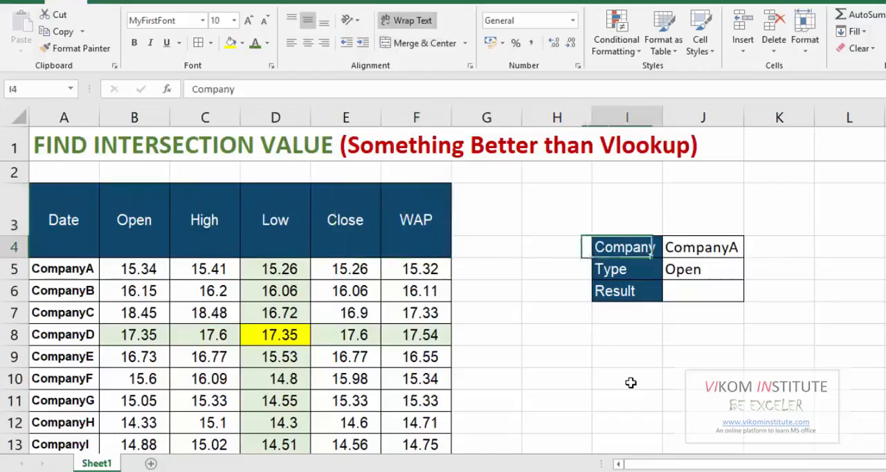
pyautogui.press('Right')
pyautogui.press('Down')
pyautogui.press('Down')
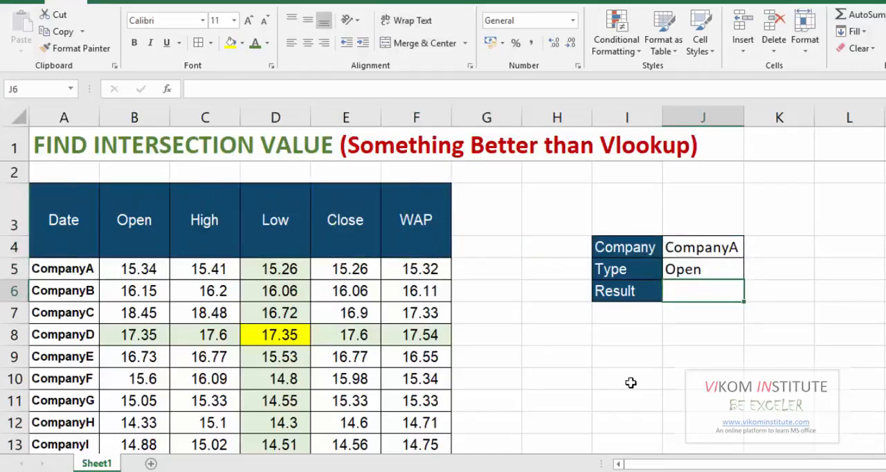
pyautogui.write('=in')
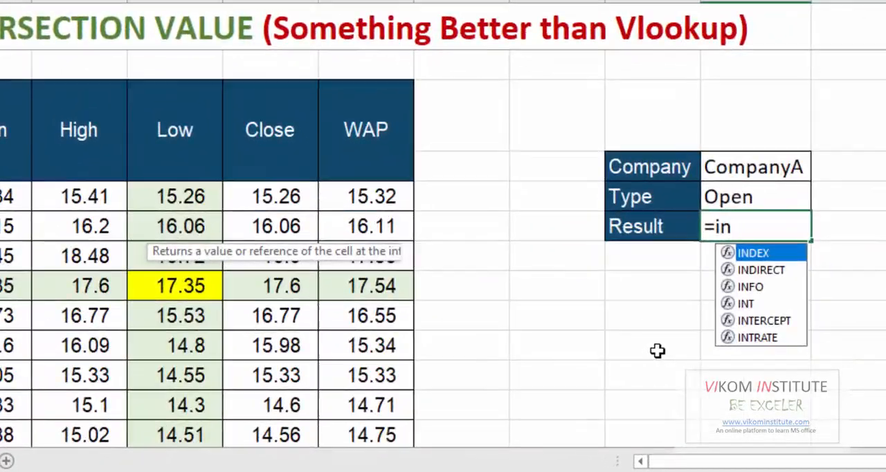
pyautogui.press('Down')
pyautogui.press('Tab')
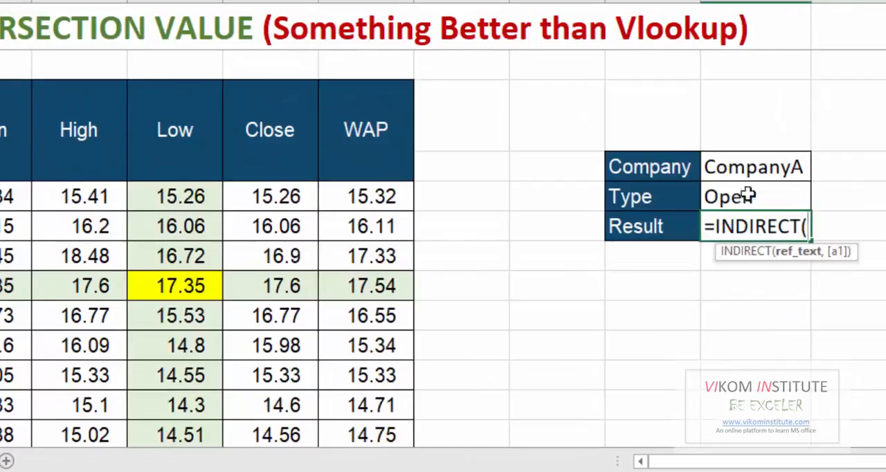
pyautogui.click(750, 167)
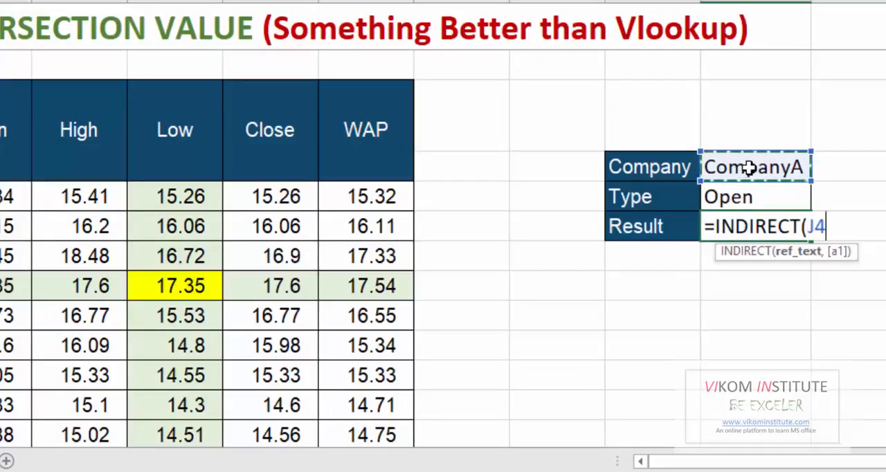
pyautogui.write(')')
pyautogui.hotkey('ctrl', 'Return')
# Inspect the INDIRECT formula in J6 and the CompanyA range B5:F5 it refers to.
pyautogui.hotkey('shift', 'Left')
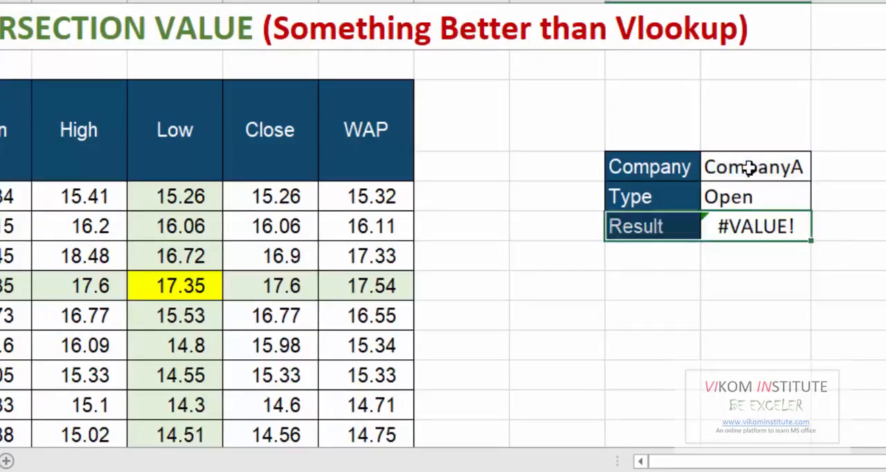
pyautogui.hotkey('shift', 'Right')
pyautogui.hotkey('shift', 'Right')
pyautogui.hotkey('shift', 'Left')
pyautogui.press('F2')
pyautogui.hotkey('shift', 'Left')
pyautogui.hotkey('shift', 'Left')
pyautogui.hotkey('shift', 'Left')
pyautogui.hotkey('shift', 'Left')
pyautogui.hotkey('shift', 'Left')
pyautogui.hotkey('shift', 'Left')
pyautogui.hotkey('shift', 'Left')
pyautogui.hotkey('shift', 'Left')
pyautogui.hotkey('shift', 'Left')
pyautogui.hotkey('shift', 'Left')
pyautogui.hotkey('shift', 'Left')
pyautogui.hotkey('shift', 'Left')
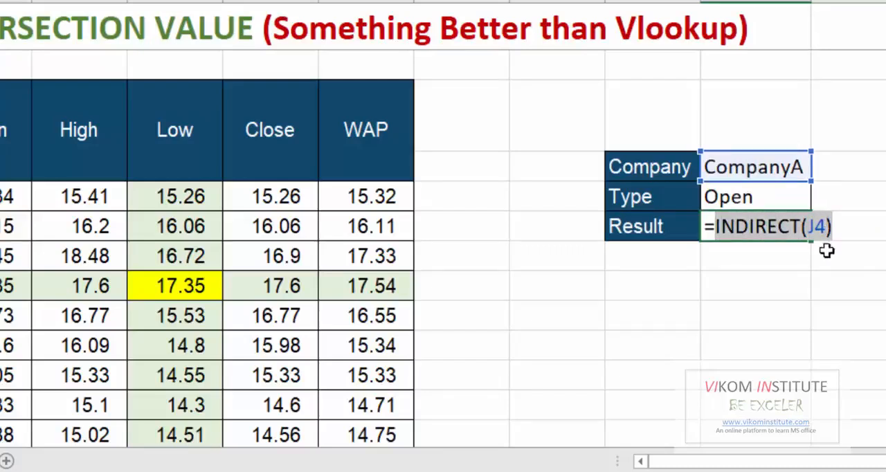
pyautogui.click(857, 224)
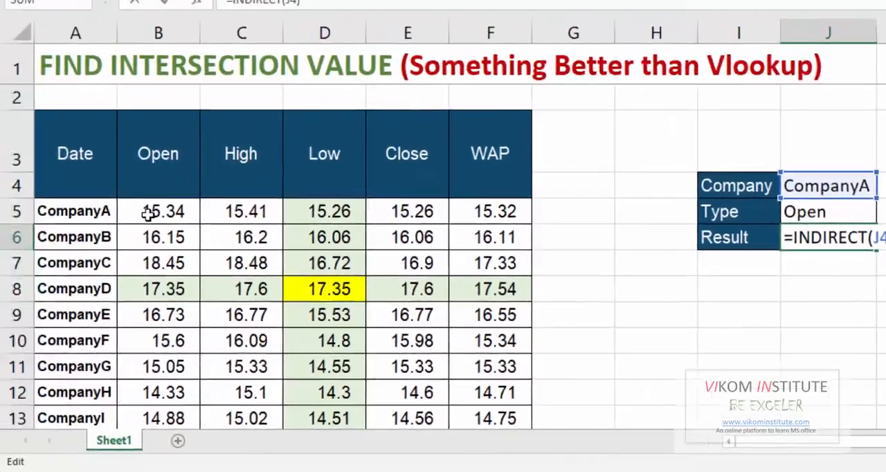
pyautogui.click(148, 213)
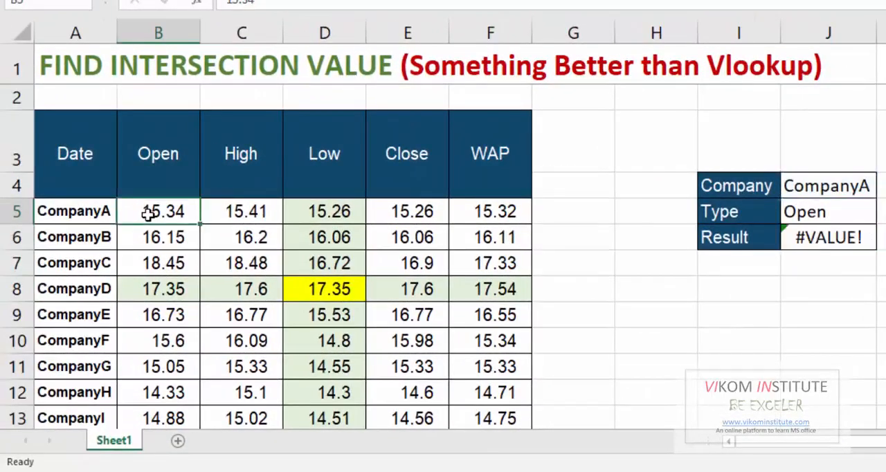
pyautogui.moveTo(147, 214); pyautogui.dragTo(478, 211)
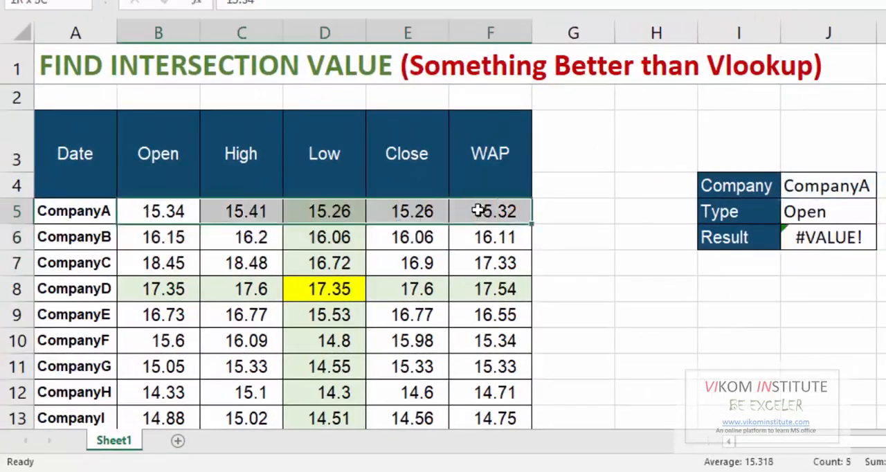
# Extend the J6 formula with a space and a second INDIRECT to read =INDIRECT(J4) INDIRECT(J5).
pyautogui.click(857, 239)
pyautogui.doubleClick(857, 239)
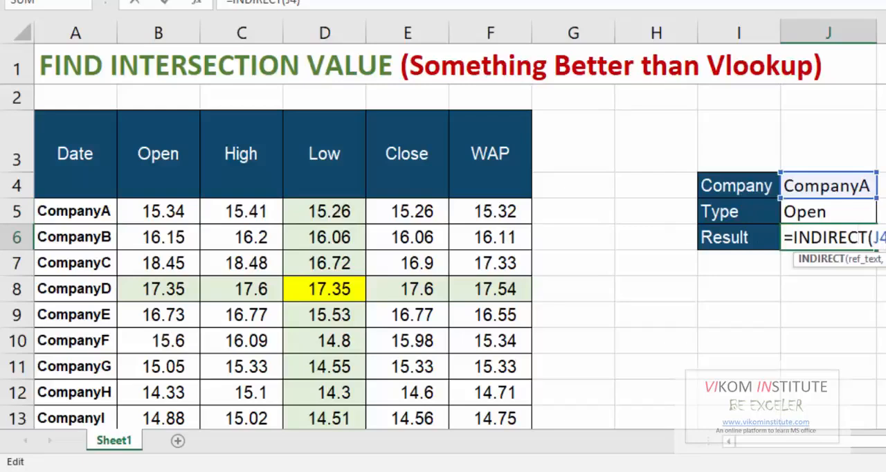
pyautogui.press('End')
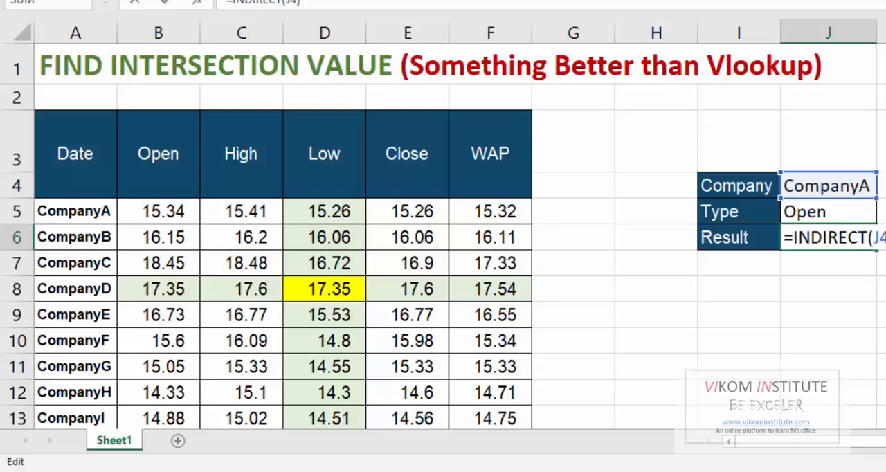
pyautogui.write(')')
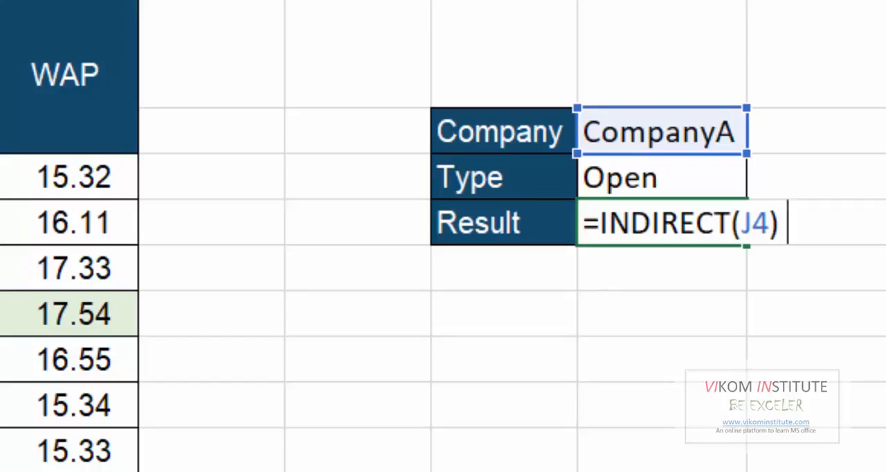
pyautogui.write('in')
pyautogui.press('Down')
pyautogui.press('Tab')
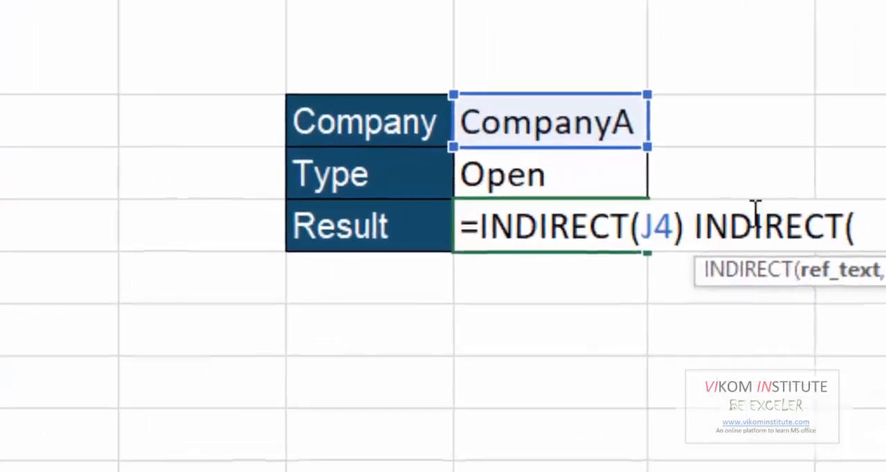
pyautogui.click(606, 170)
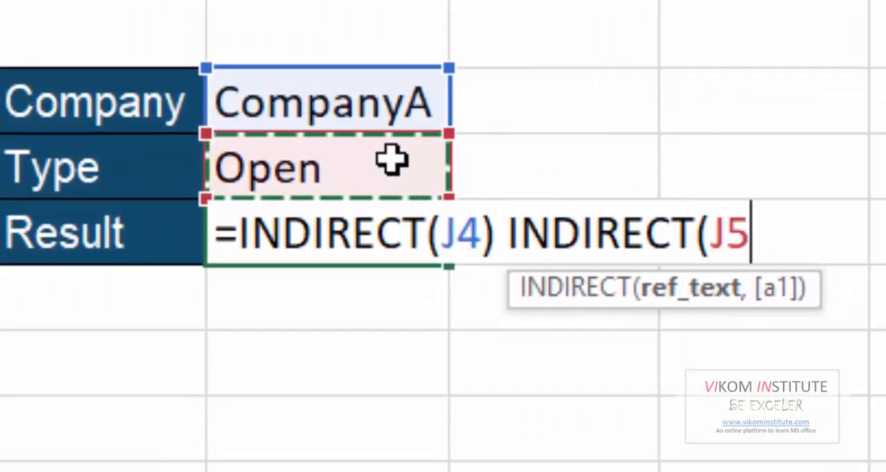
pyautogui.write(')')
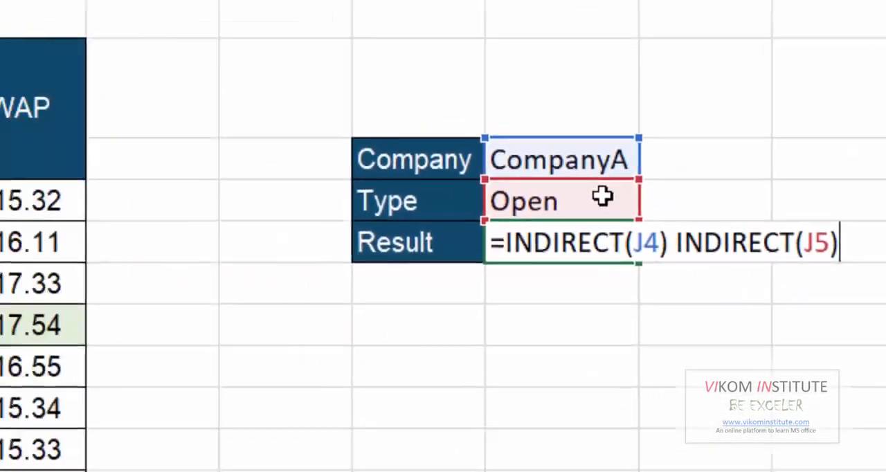
pyautogui.press('Return')
pyautogui.press('Up')
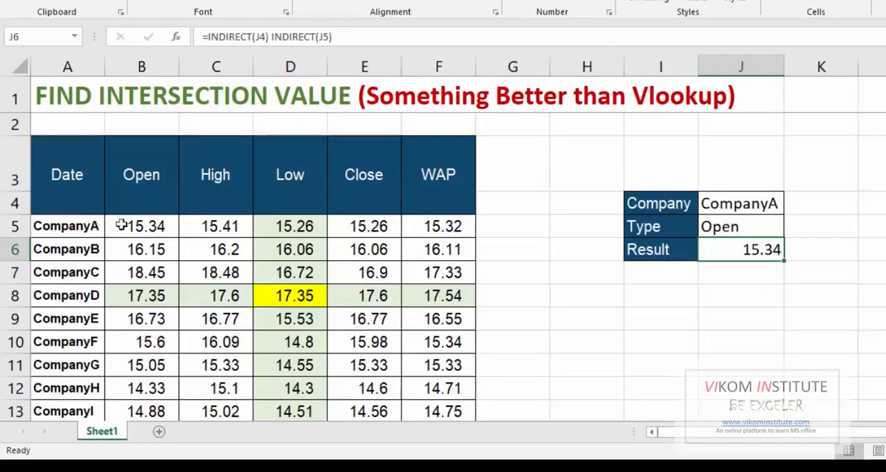
# Set the Type in J5 to Low and check the result against CompanyA's row in the price table.
pyautogui.click(710, 234)
pyautogui.write('Low')
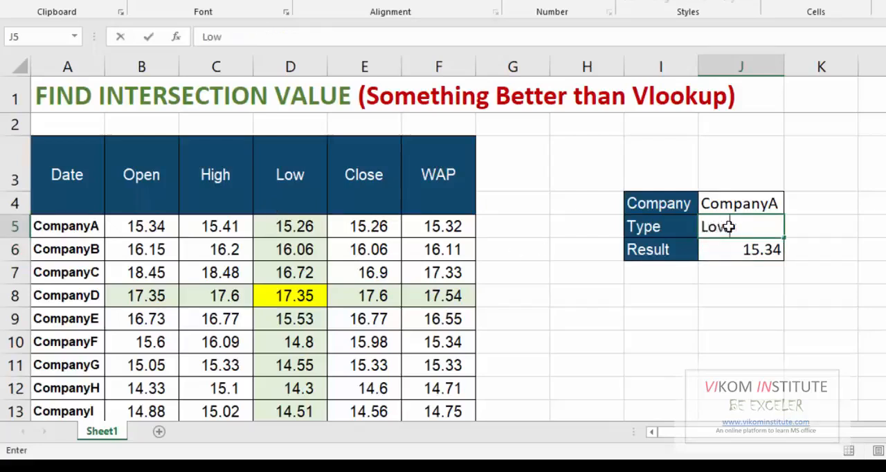
pyautogui.press('Return')
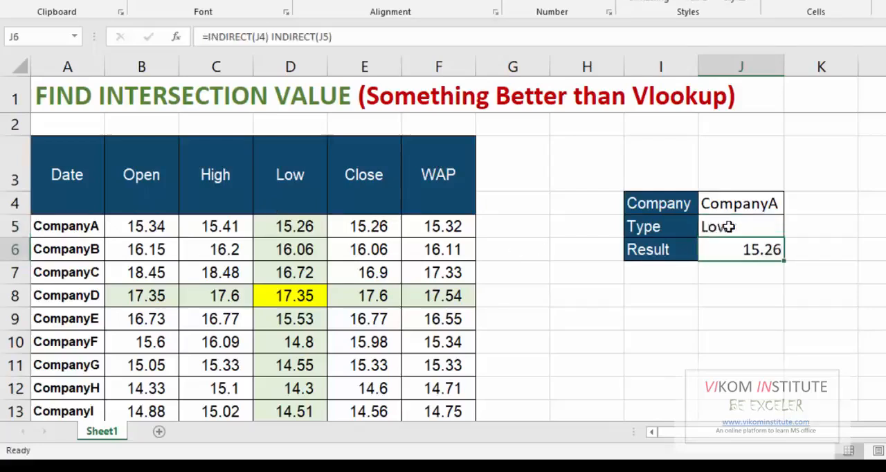
pyautogui.click(276, 225)
pyautogui.press('Right')
pyautogui.press('Right')
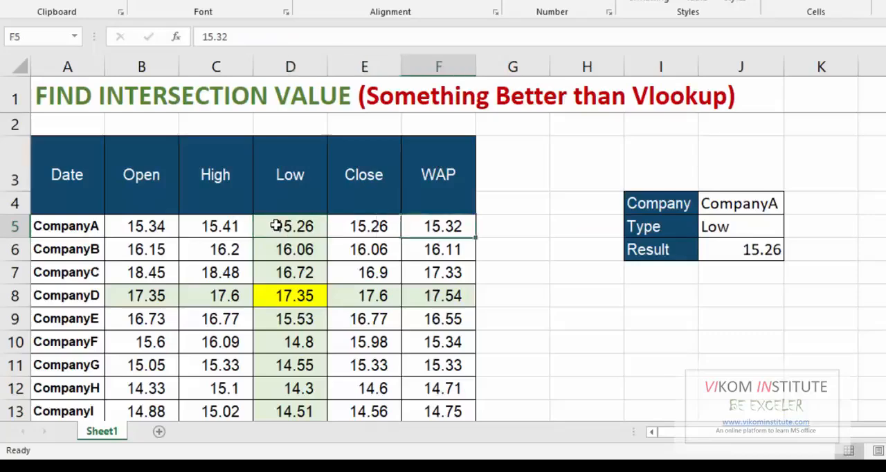
# Change the Company in J4 to CompanyD and go to the Result cell.
pyautogui.press('Right')
pyautogui.press('Right')
pyautogui.press('Up')
pyautogui.press('Right')
pyautogui.press('Up')
pyautogui.press('Down')
pyautogui.press('Right')
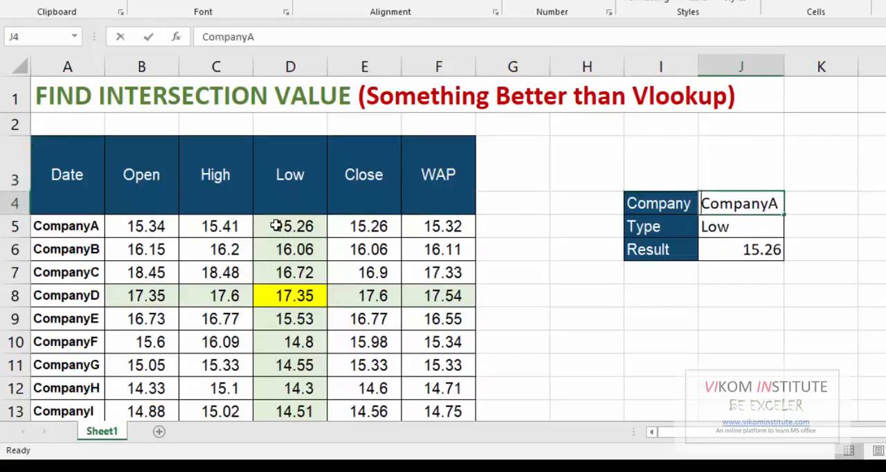
pyautogui.press('F2')
pyautogui.press('BackSpace')
pyautogui.write('D')
pyautogui.press('Return')
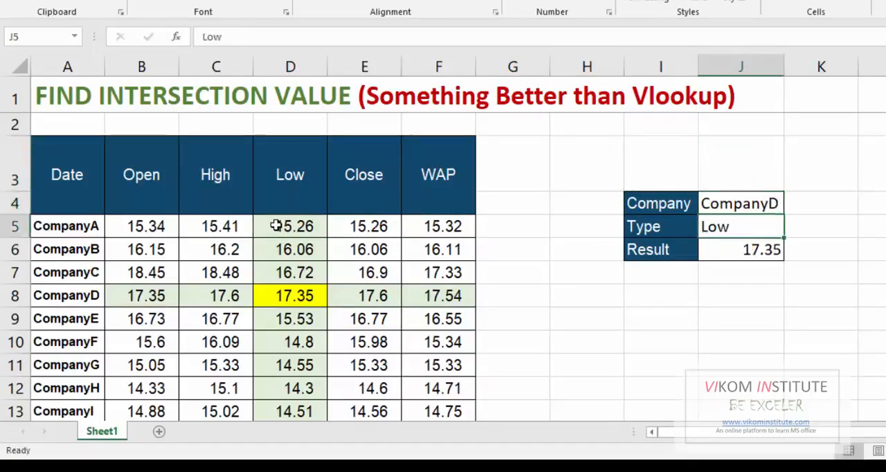
pyautogui.press('Down')
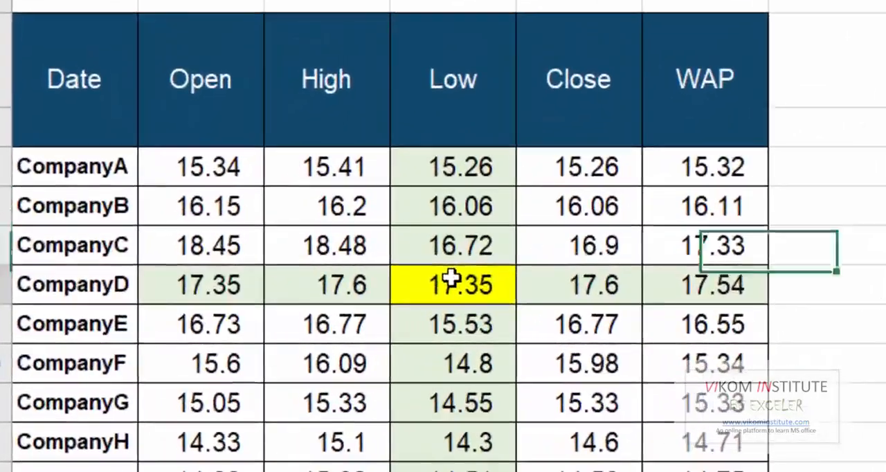